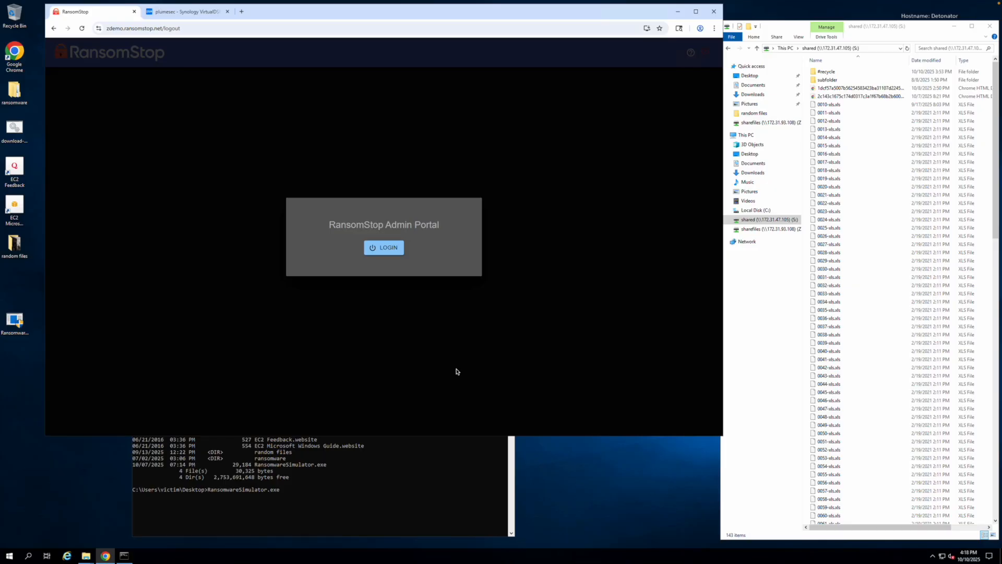
Step: Sign in to the RansomStop Admin Portal by entering the account e-mail and password
{"action": "left_click", "coordinate": [381, 248]}
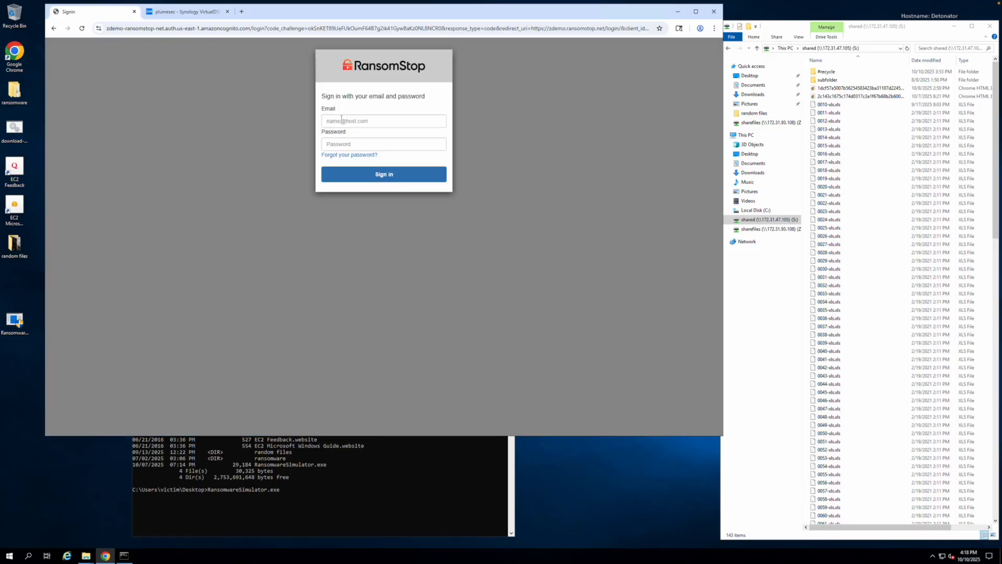
{"action": "left_click", "coordinate": [365, 121]}
{"action": "left_click", "coordinate": [368, 138]}
{"action": "left_click", "coordinate": [365, 144]}
{"action": "type", "text": "•"}
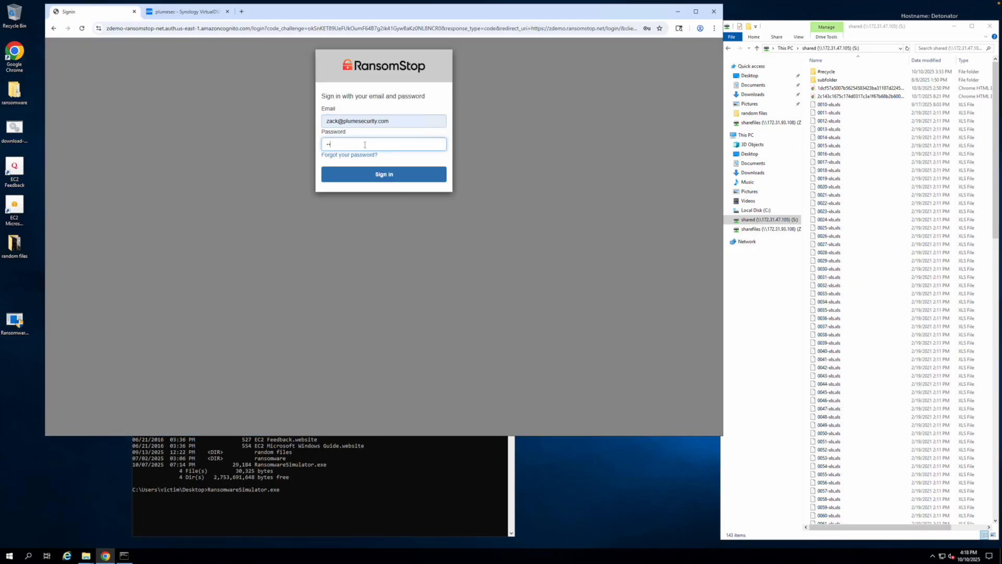
{"action": "type", "text": "•••••••••••"}
{"action": "key", "text": "Return"}
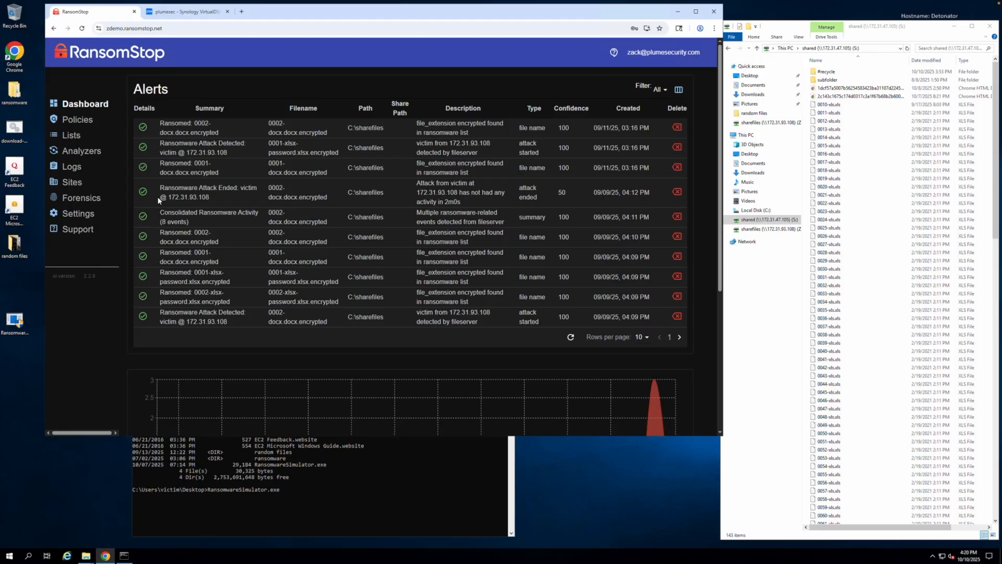
{"action": "left_click", "coordinate": [12, 556]}
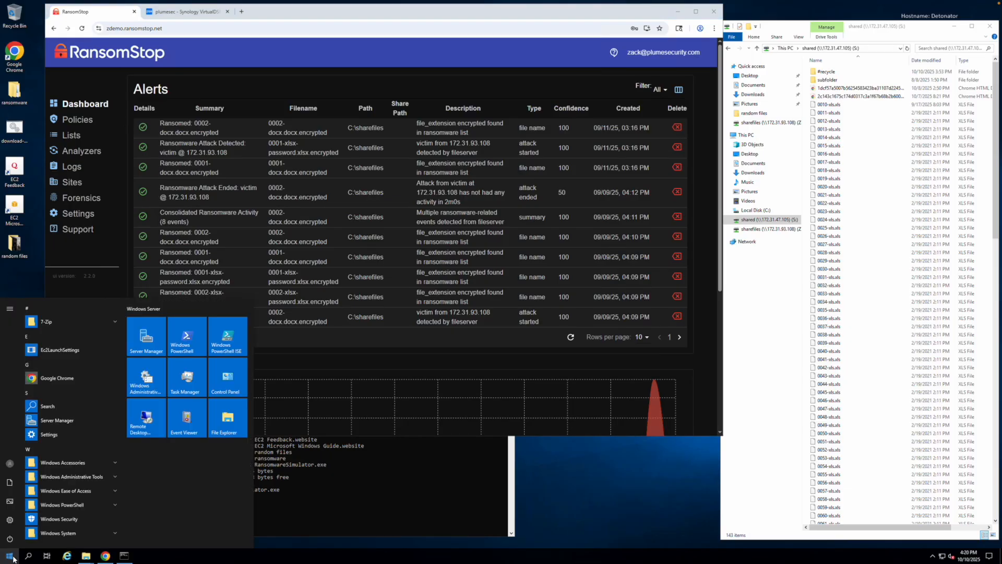
{"action": "left_click", "coordinate": [540, 488]}
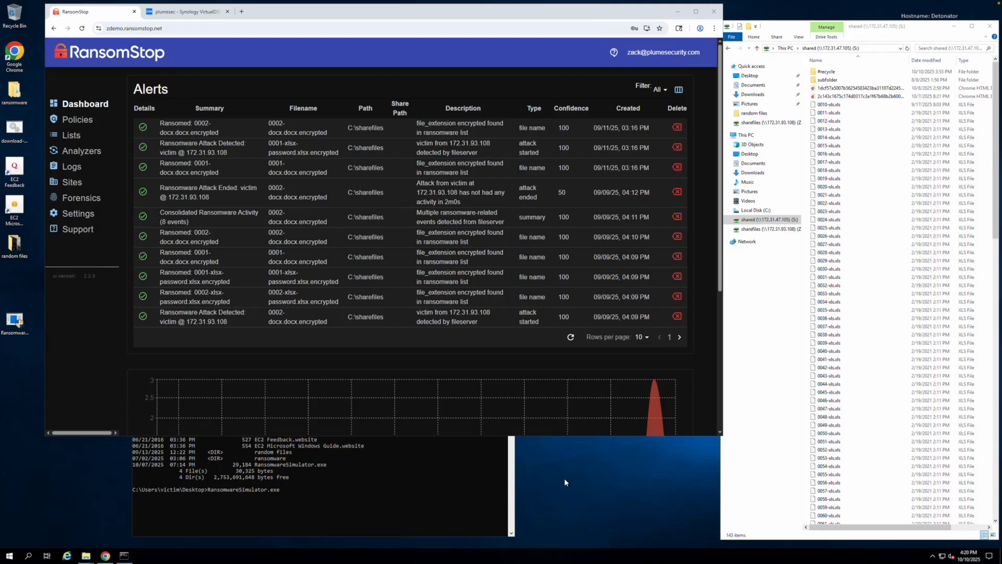
Step: View the files on the shared (S:) and sharefiles (Z:) network drives, and bring up the Synology VirtualDSM page
{"action": "left_click", "coordinate": [761, 222]}
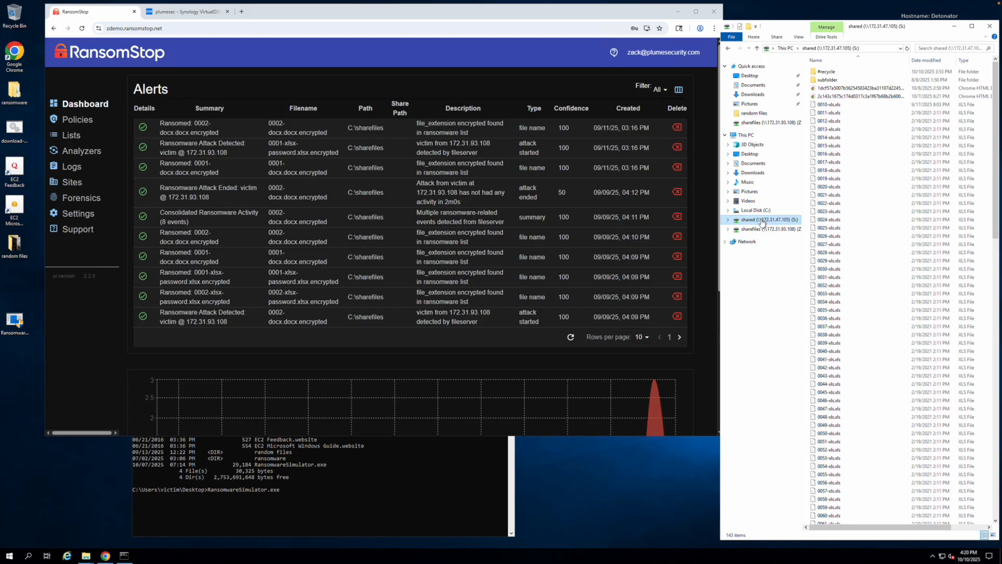
{"action": "left_click", "coordinate": [751, 229]}
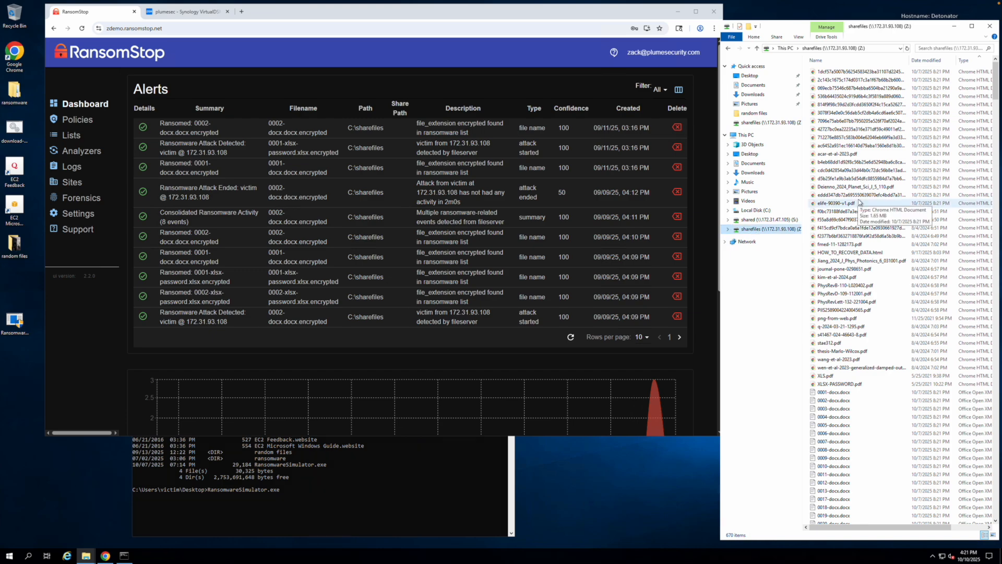
{"action": "left_click", "coordinate": [751, 230]}
{"action": "left_click", "coordinate": [197, 13]}
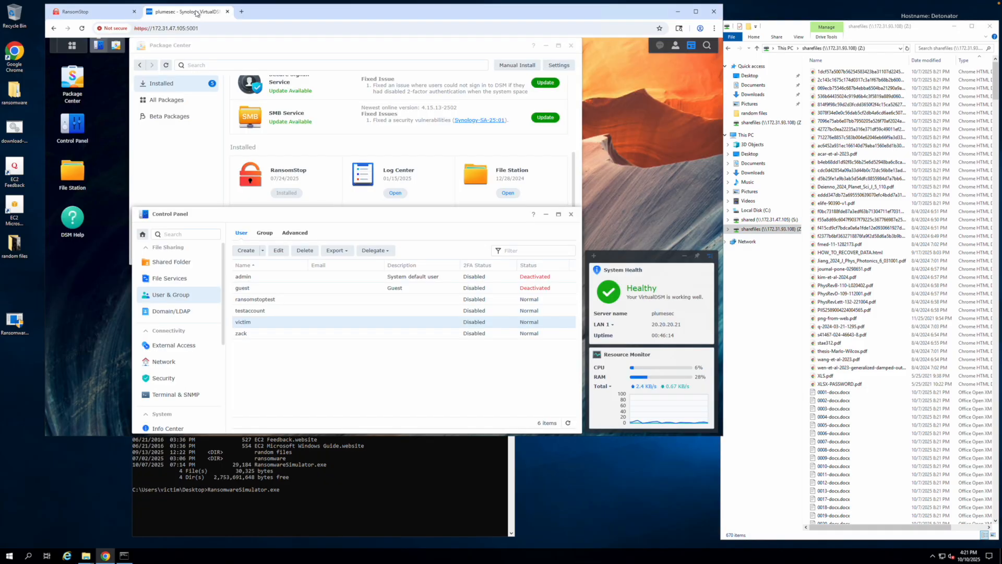
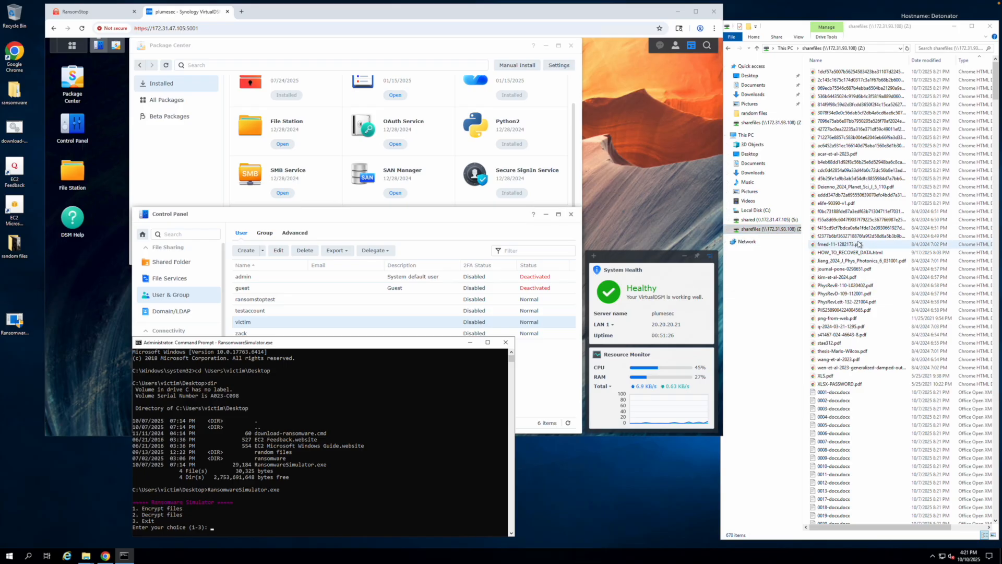
Step: Use the simulator's Encrypt files option on z:\, check the share's file listing, and interrupt the run partway
{"action": "left_click", "coordinate": [282, 441]}
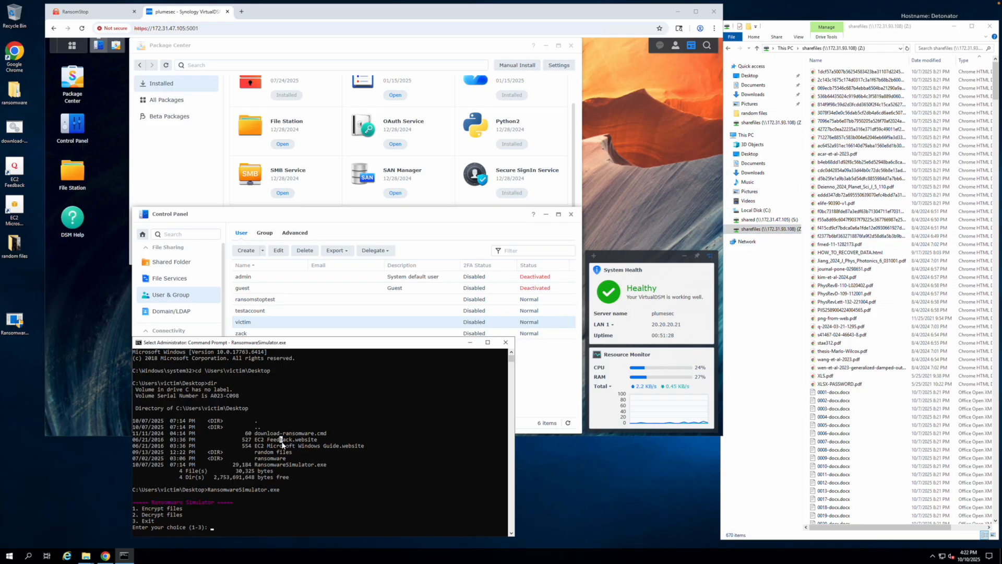
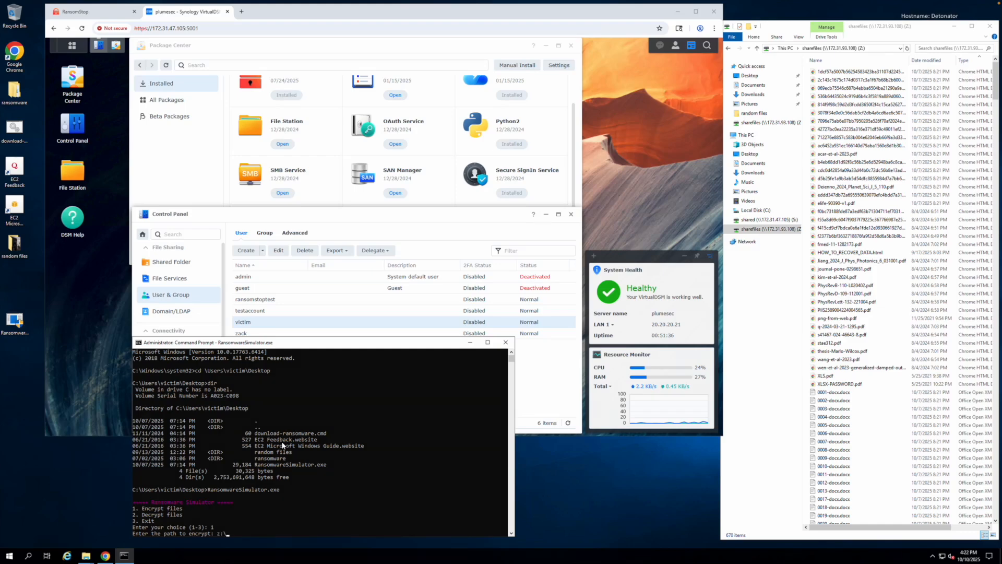
{"action": "key", "text": "Return"}
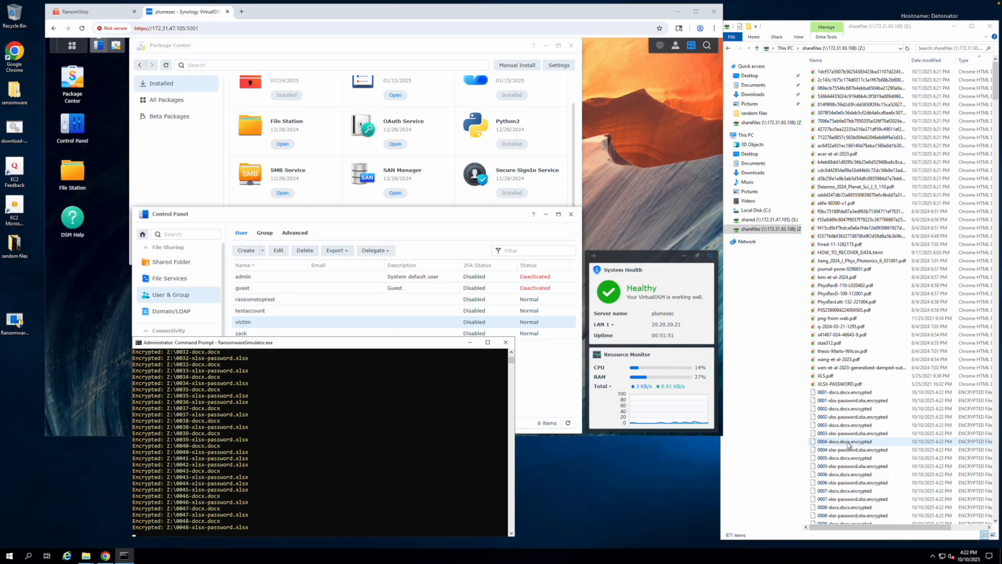
{"action": "scroll", "coordinate": [848, 444], "scroll_direction": "down", "scroll_amount": 14}
{"action": "scroll", "coordinate": [848, 444], "scroll_direction": "down", "scroll_amount": 6}
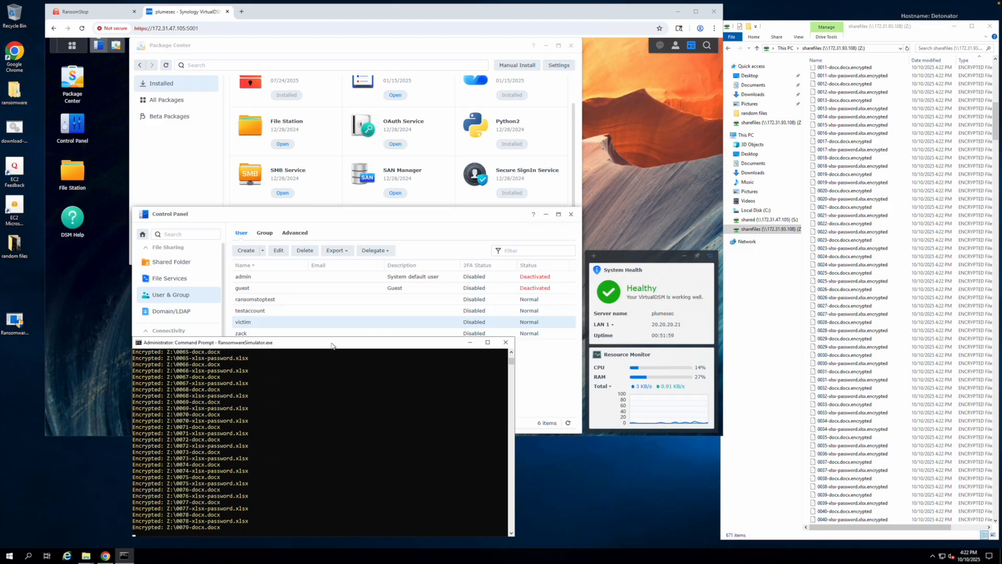
{"action": "key", "text": "ctrl+c"}
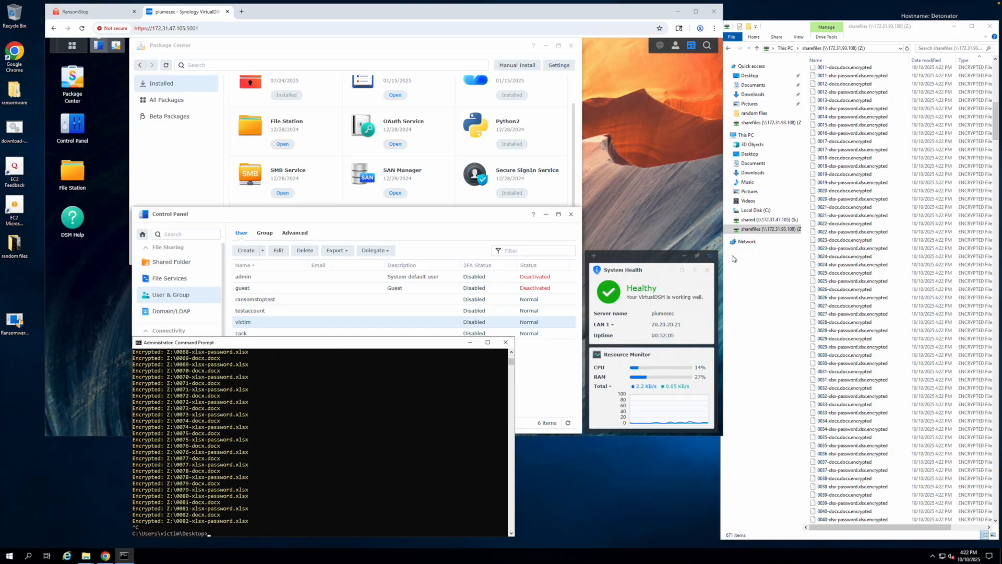
Step: Review the start of the sharefiles (Z:) listing and open the shared (S:) drive
{"action": "scroll", "coordinate": [861, 260], "scroll_direction": "up", "scroll_amount": 4}
{"action": "scroll", "coordinate": [860, 260], "scroll_direction": "up", "scroll_amount": 15}
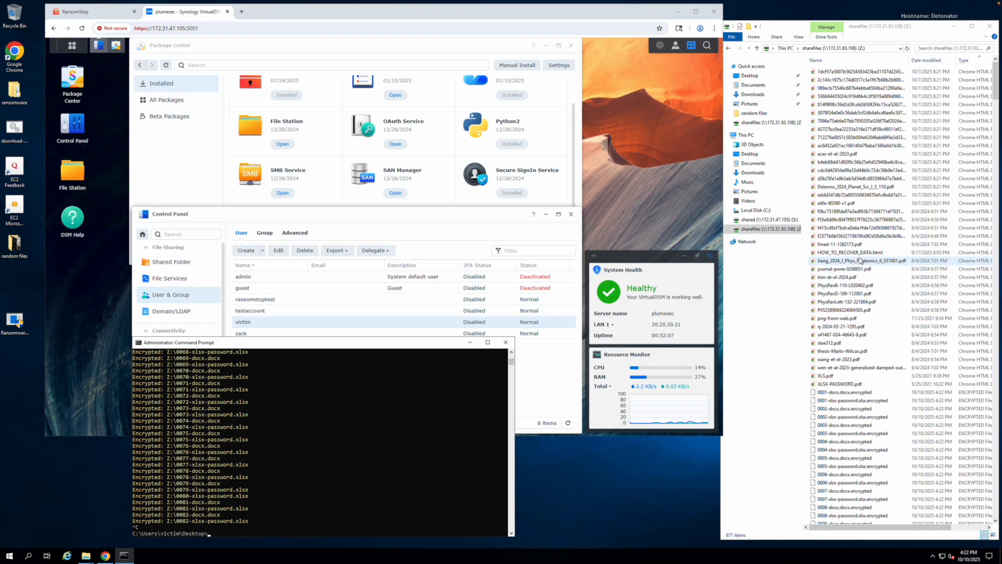
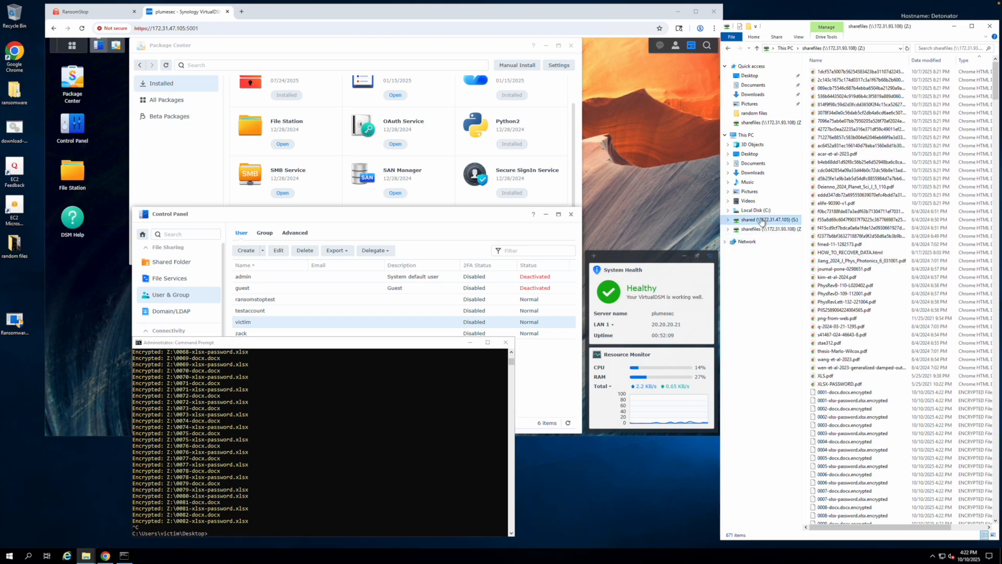
{"action": "left_click", "coordinate": [761, 221]}
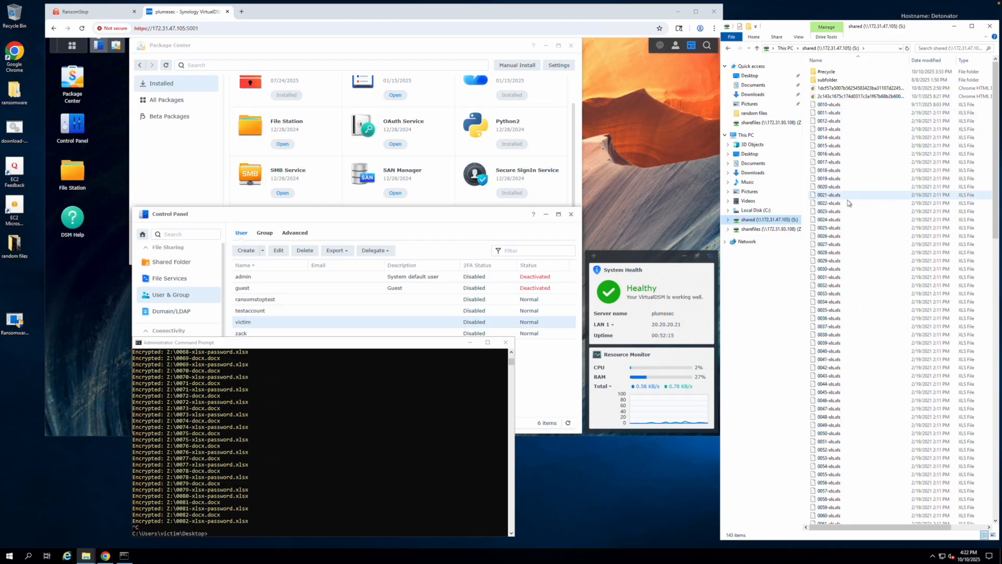
Step: Run RansomwareSimulator.exe again from the command prompt with option 1, Encrypt files, on the path s:\
{"action": "left_click", "coordinate": [355, 347]}
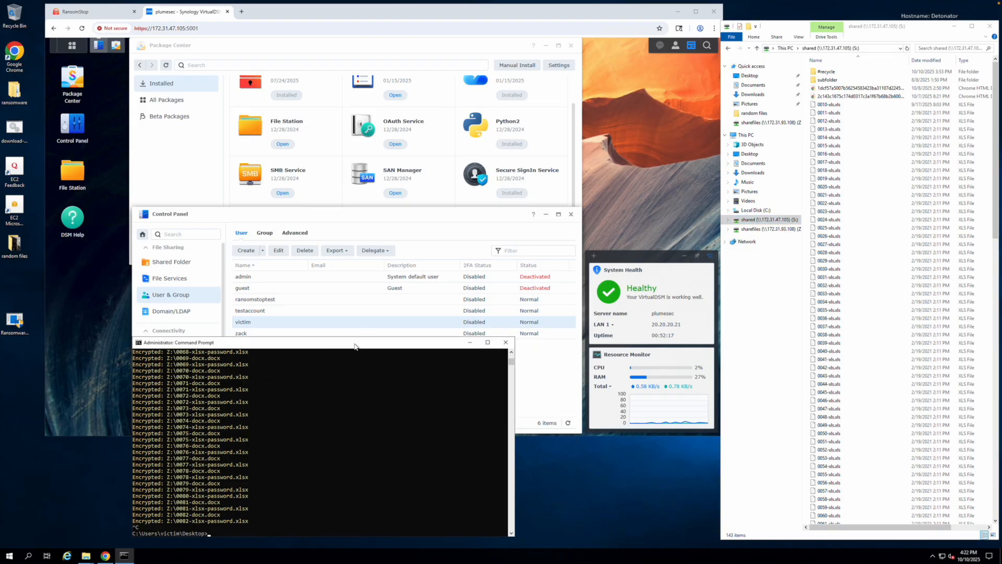
{"action": "key", "text": "Up"}
{"action": "key", "text": "Return"}
{"action": "type", "text": "1"}
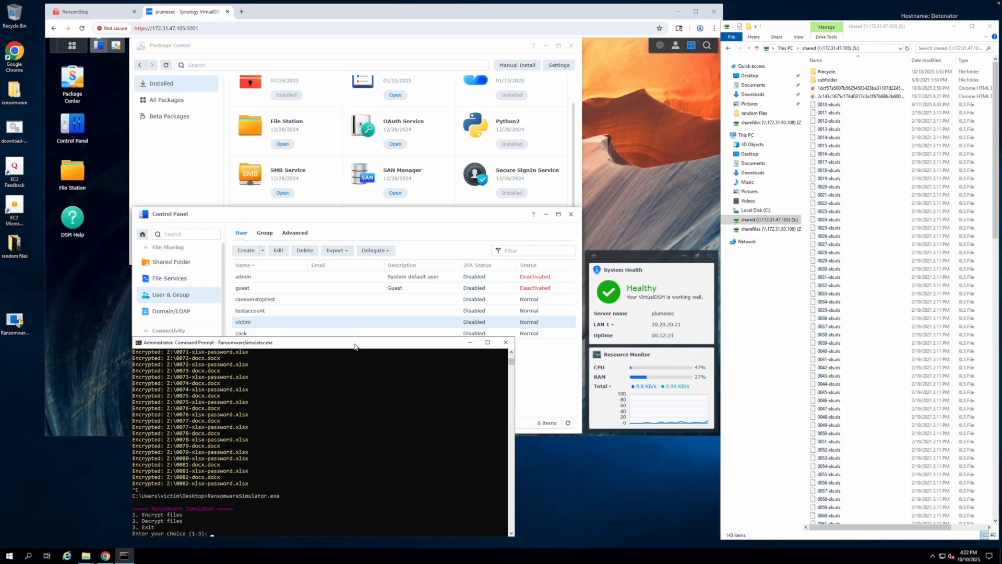
{"action": "key", "text": "Return"}
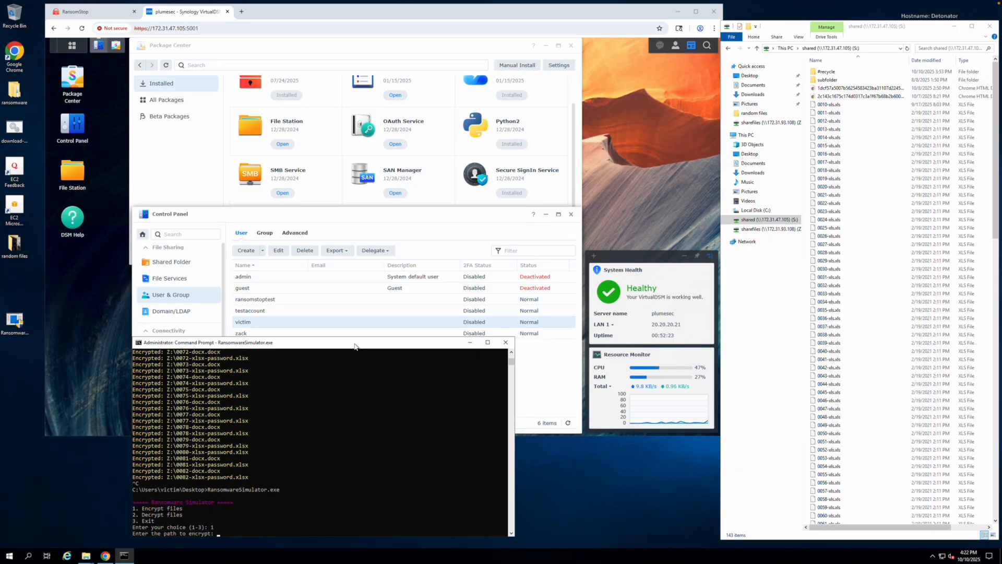
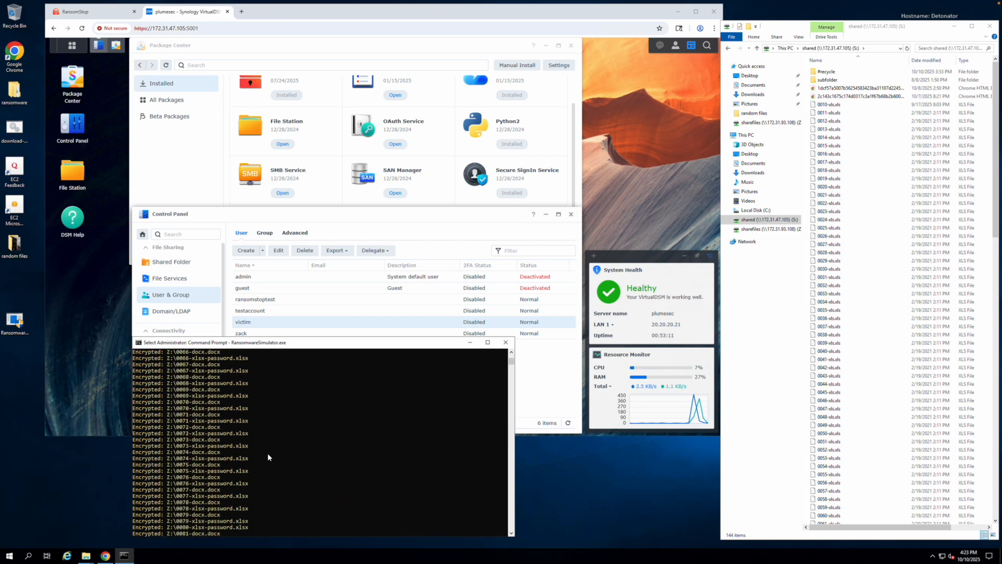
{"action": "key", "text": "ctrl+c"}
{"action": "key", "text": "Up"}
{"action": "key", "text": "Return"}
{"action": "type", "text": "1"}
{"action": "key", "text": "Return"}
{"action": "type", "text": "s:\\"}
{"action": "key", "text": "Return"}
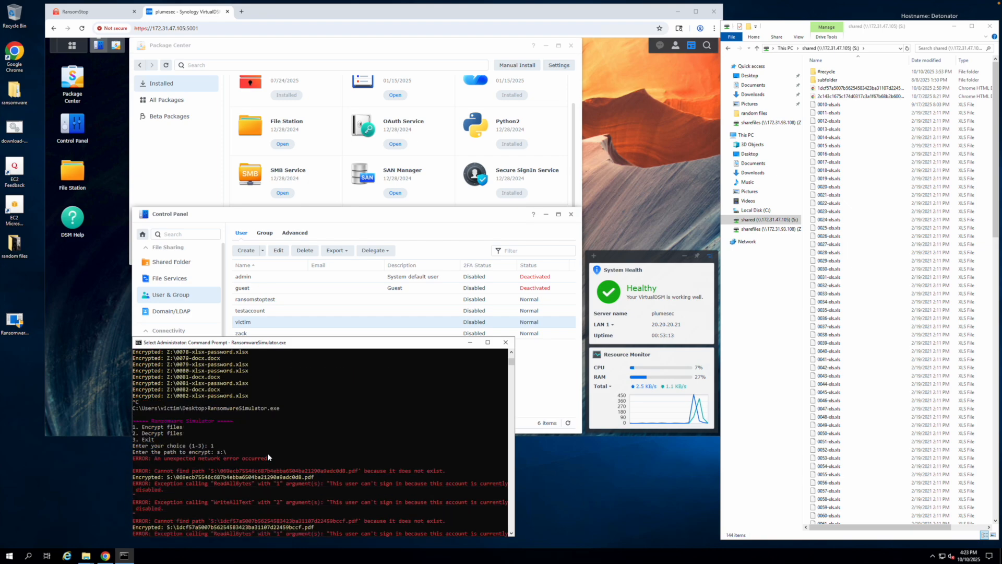
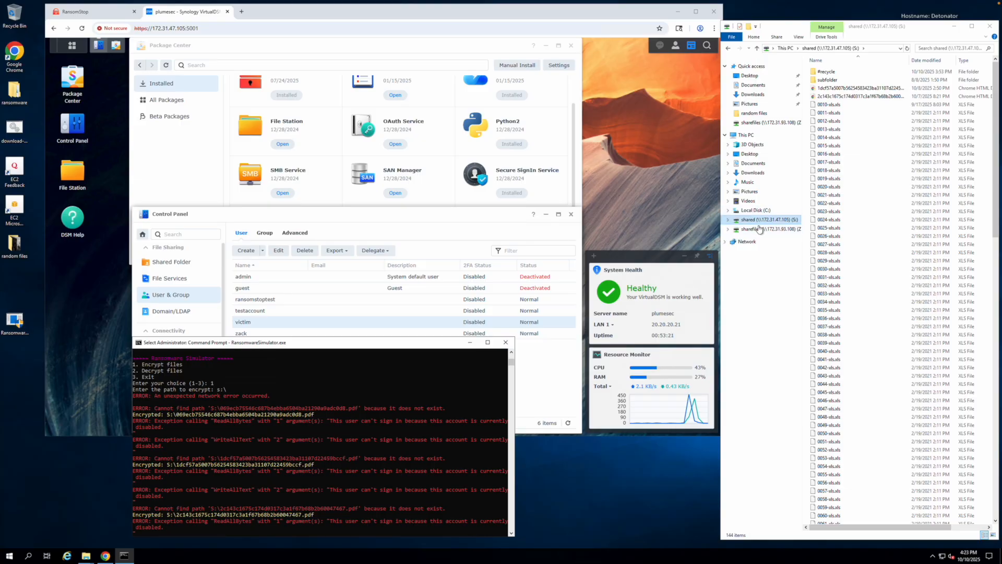
Step: Try to reload the shared (S:) drive's file listing from the workstation, and dismiss the dialog
{"action": "left_click", "coordinate": [763, 219]}
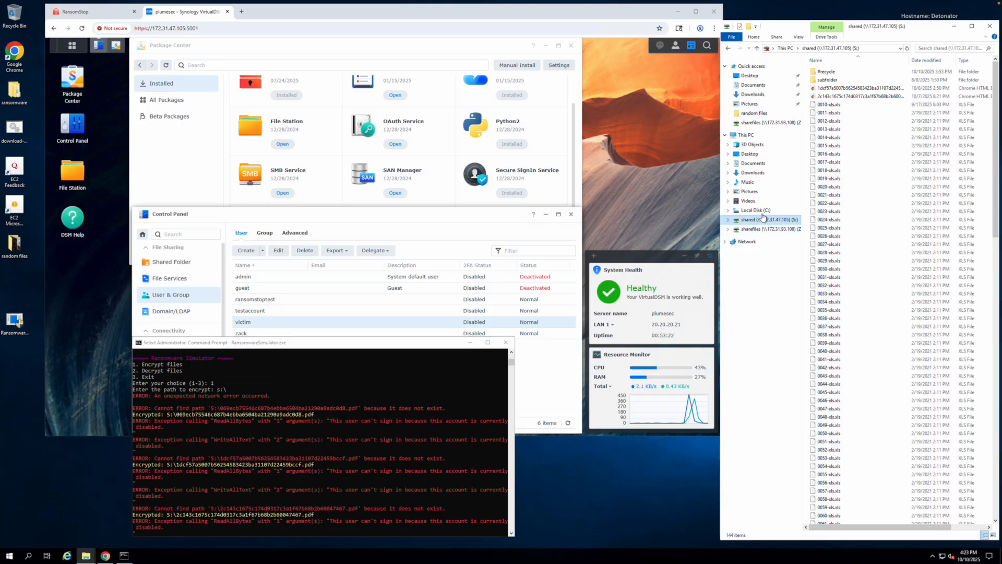
{"action": "left_click", "coordinate": [907, 48]}
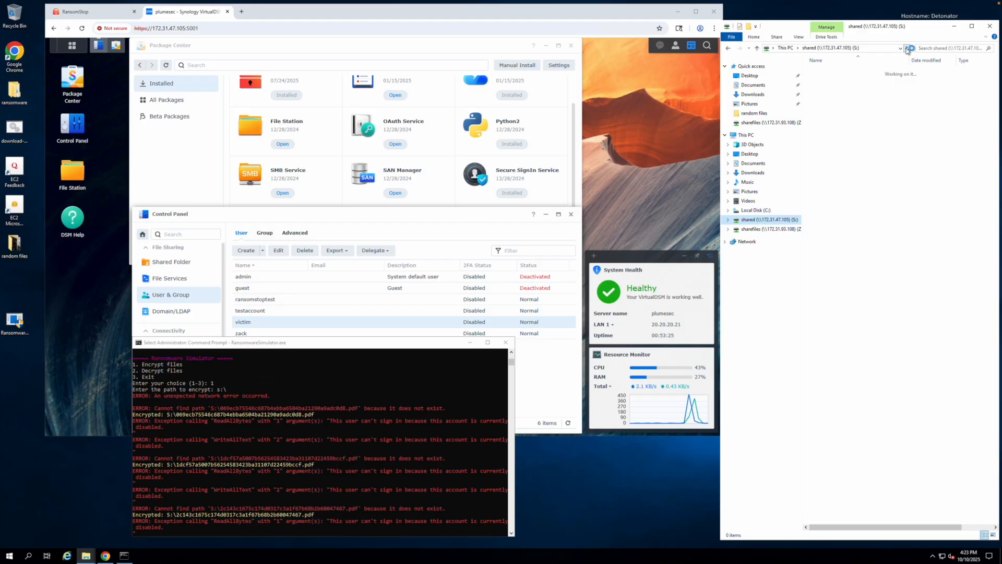
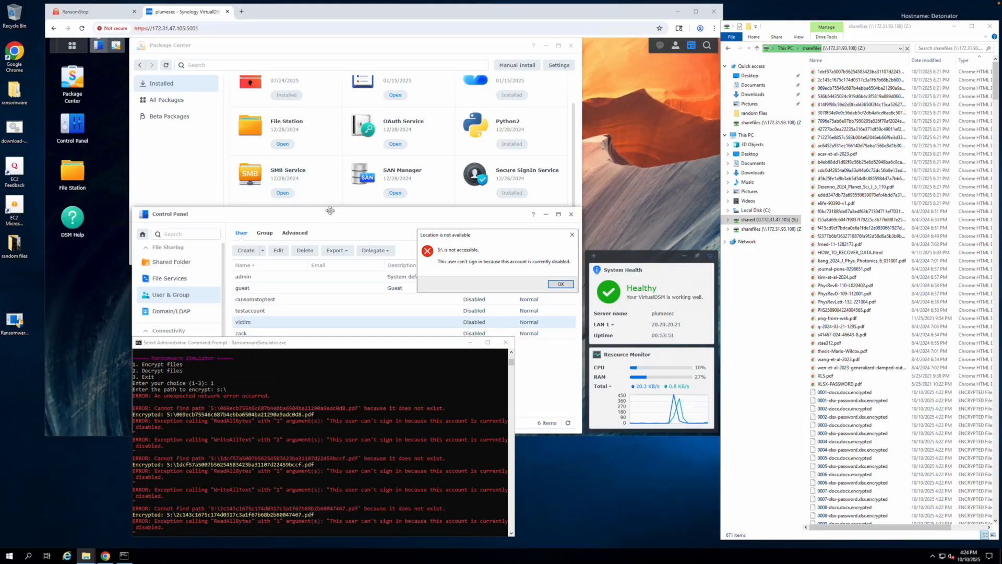
{"action": "left_click", "coordinate": [557, 285]}
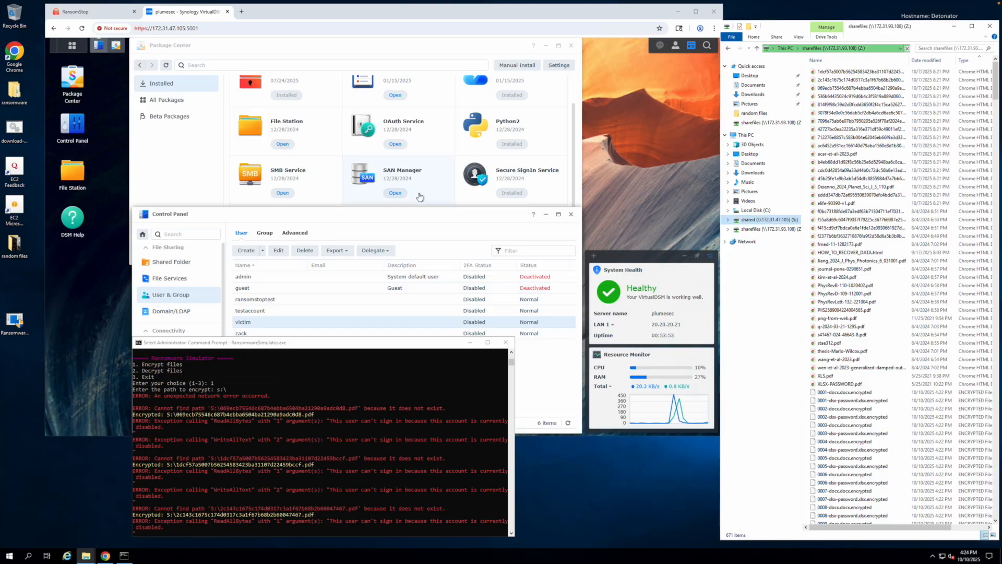
Step: Open the shared folder in the Synology's File Station and look through its files for signs of encryption
{"action": "left_click", "coordinate": [410, 211]}
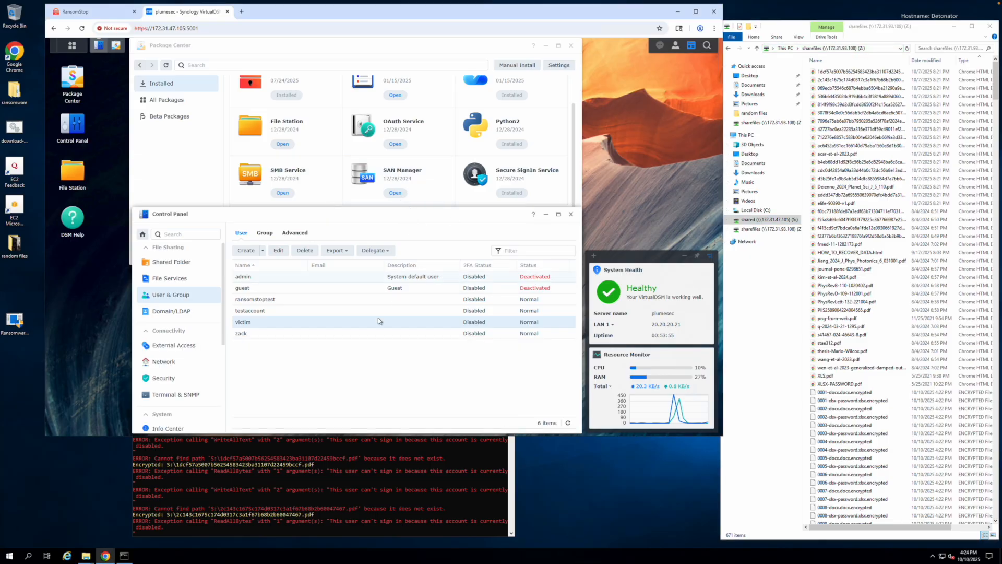
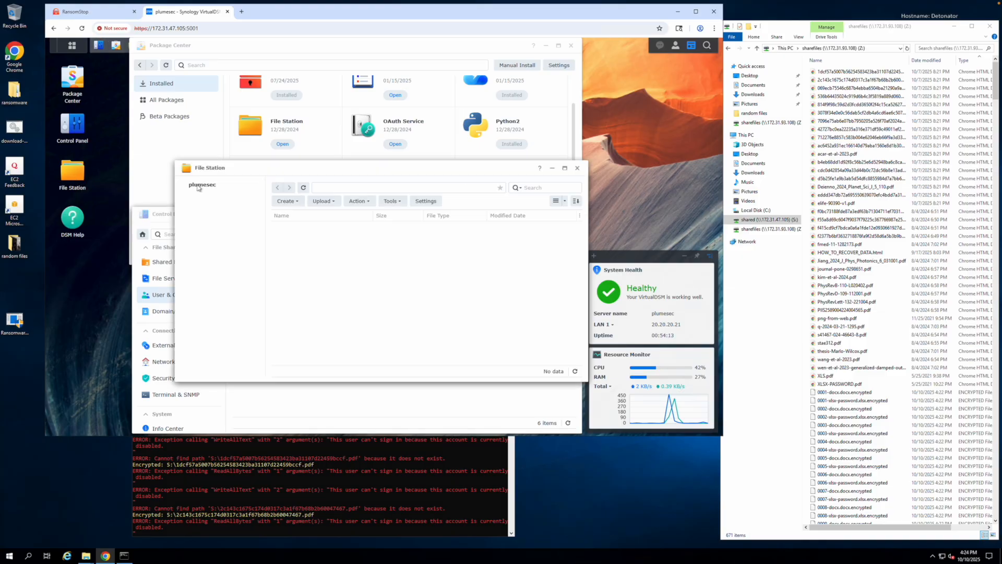
{"action": "left_click", "coordinate": [203, 196]}
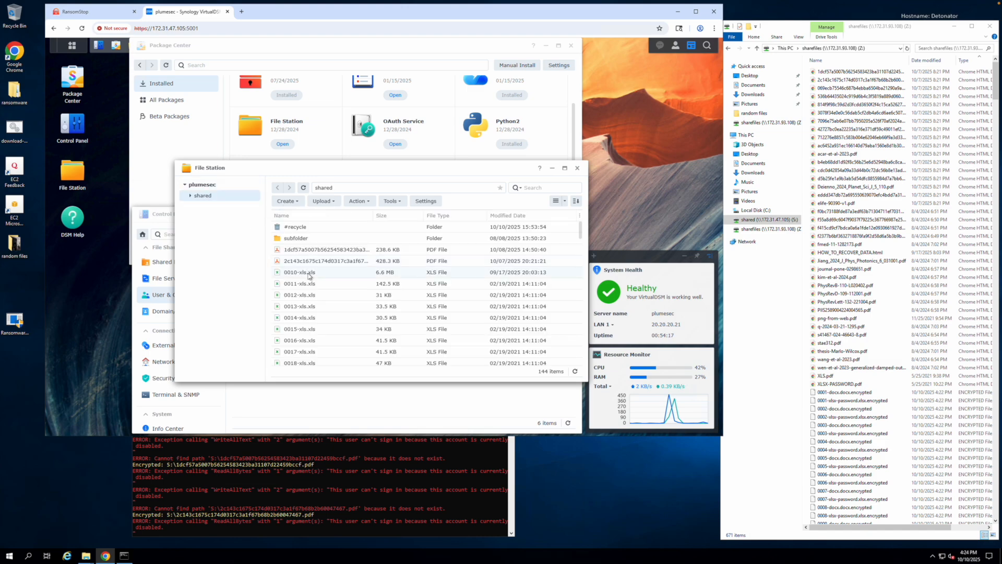
{"action": "scroll", "coordinate": [376, 316], "scroll_direction": "down", "scroll_amount": 10}
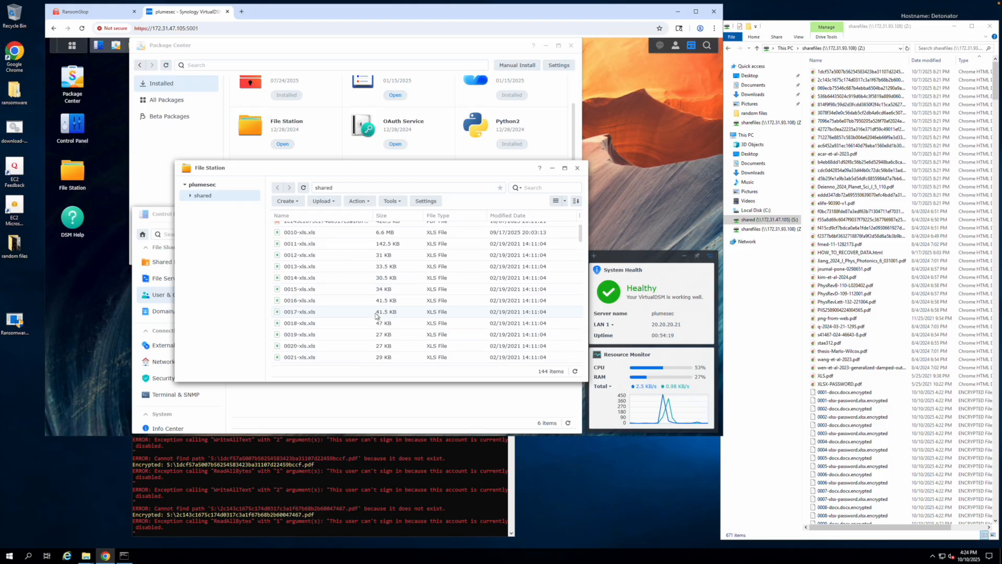
{"action": "scroll", "coordinate": [376, 316], "scroll_direction": "down", "scroll_amount": 8}
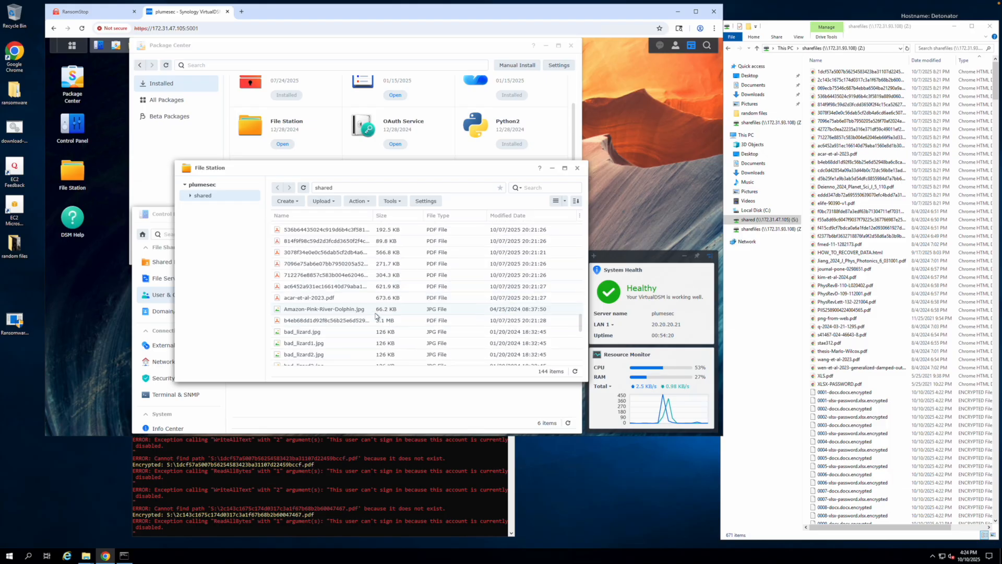
{"action": "scroll", "coordinate": [376, 316], "scroll_direction": "down", "scroll_amount": 5}
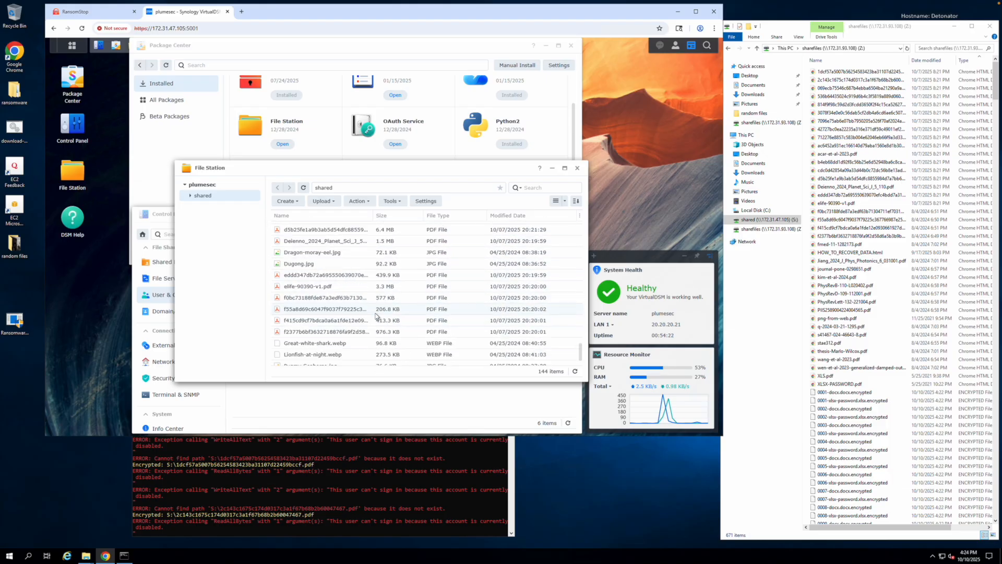
{"action": "scroll", "coordinate": [375, 315], "scroll_direction": "up", "scroll_amount": 20}
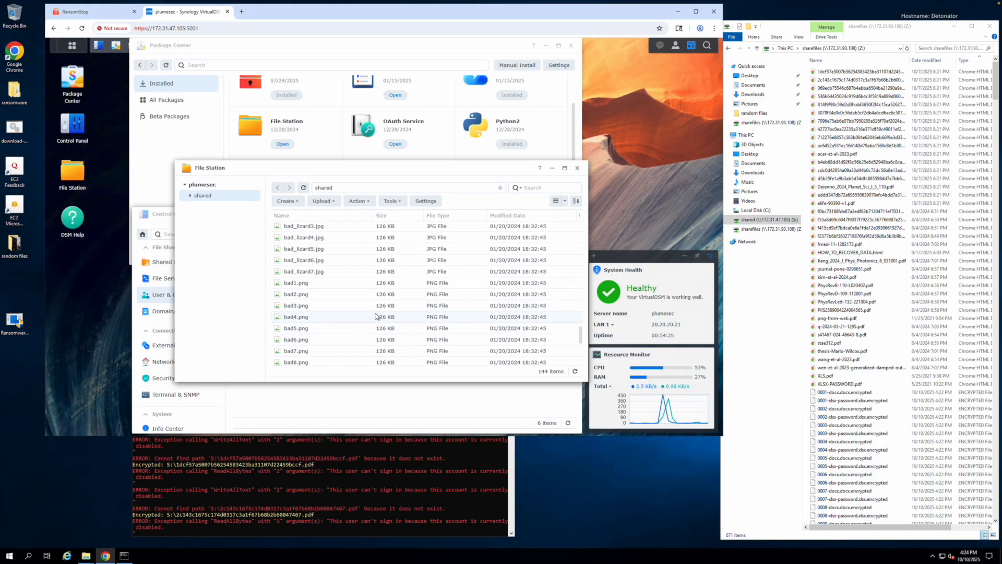
Step: Sort the shared folder's files by modified date, newest first, and widen the Name column to read the file names
{"action": "left_click", "coordinate": [511, 215]}
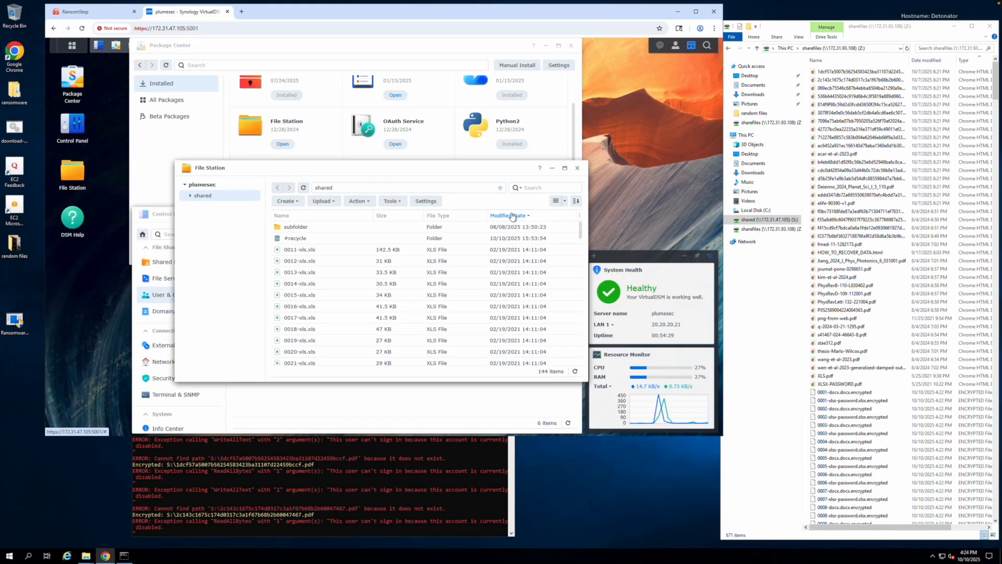
{"action": "left_click", "coordinate": [511, 215]}
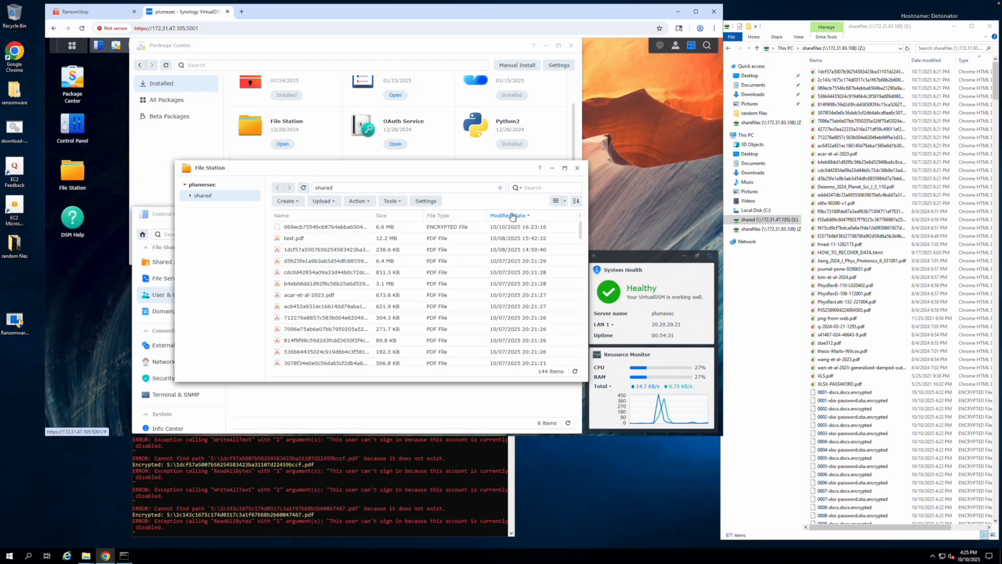
{"action": "left_click", "coordinate": [452, 230]}
{"action": "left_click_drag", "start_coordinate": [374, 216], "coordinate": [437, 219]}
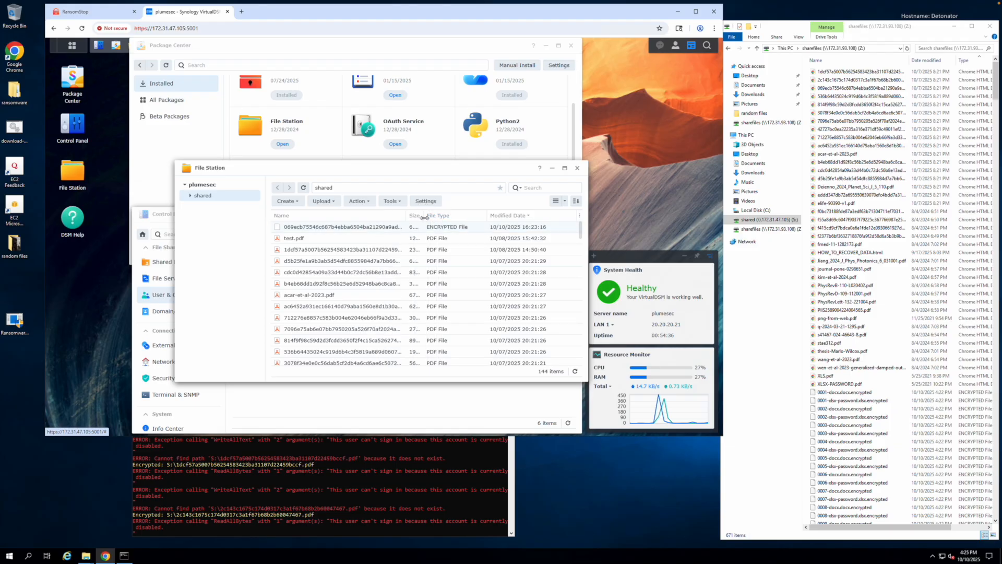